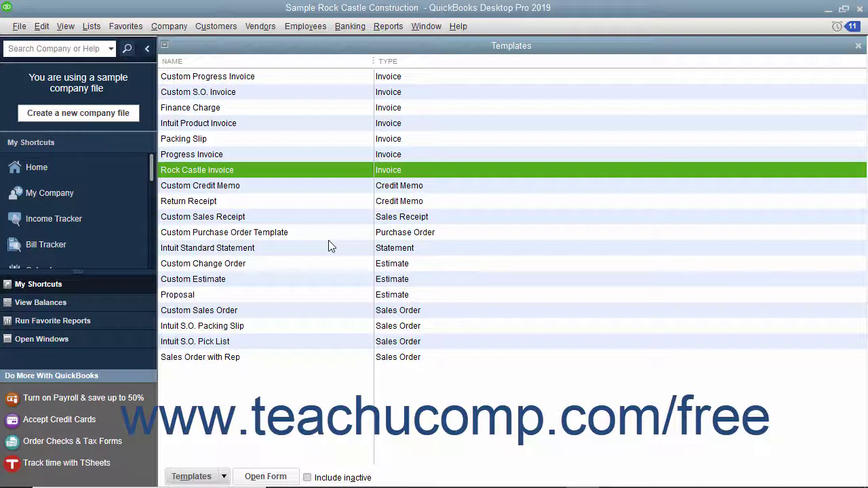
Step: Open Rock Castle Invoice's customization, view the Additional Customization header fields, then cancel back
{"action": "double_click", "coordinate": [225, 172]}
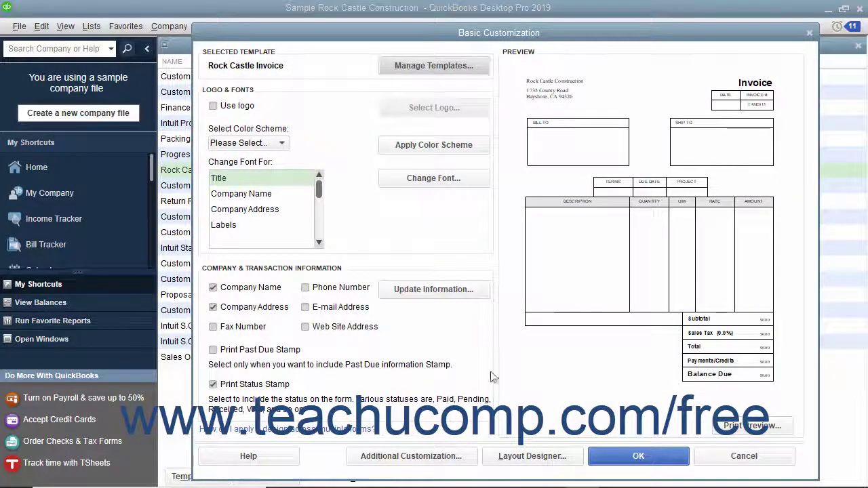
{"action": "left_click", "coordinate": [453, 457]}
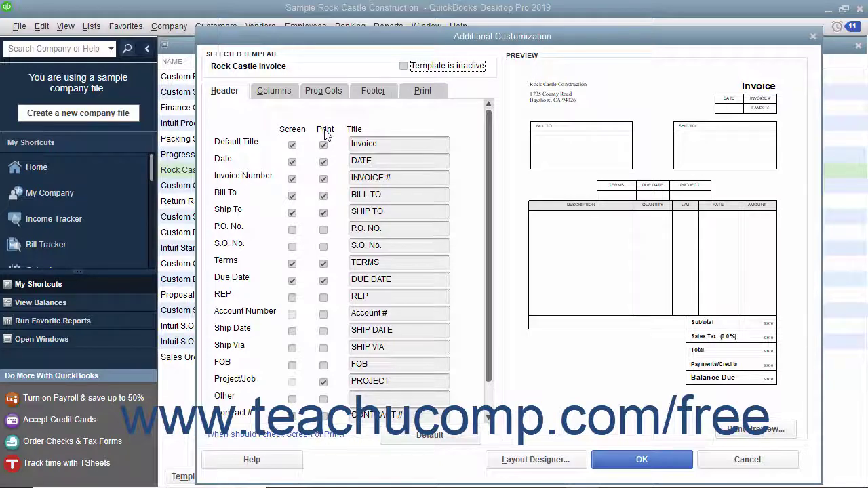
{"action": "left_click", "coordinate": [714, 462]}
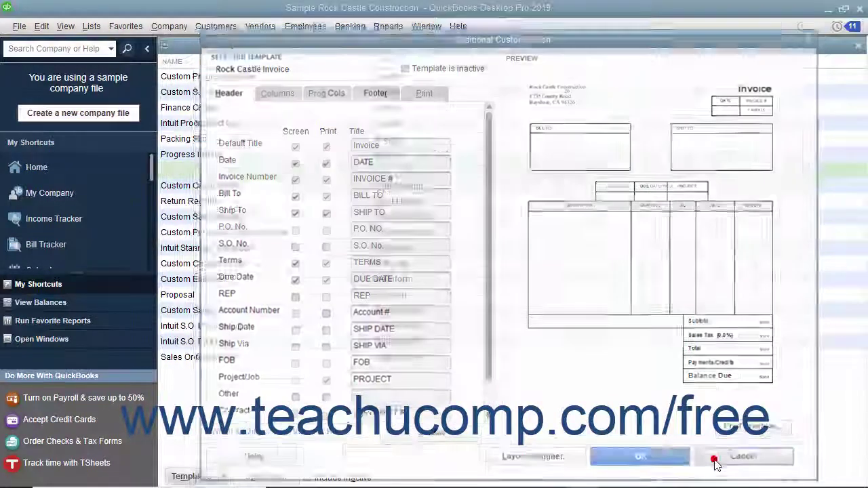
Step: Look at Rock Castle Invoice in Layout Designer, then cancel out to the Templates list unchanged
{"action": "left_click", "coordinate": [539, 453]}
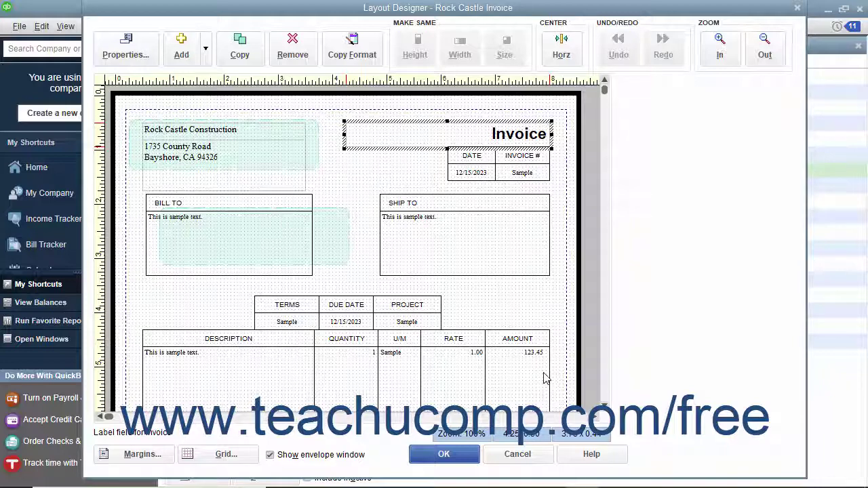
{"action": "left_click", "coordinate": [536, 453]}
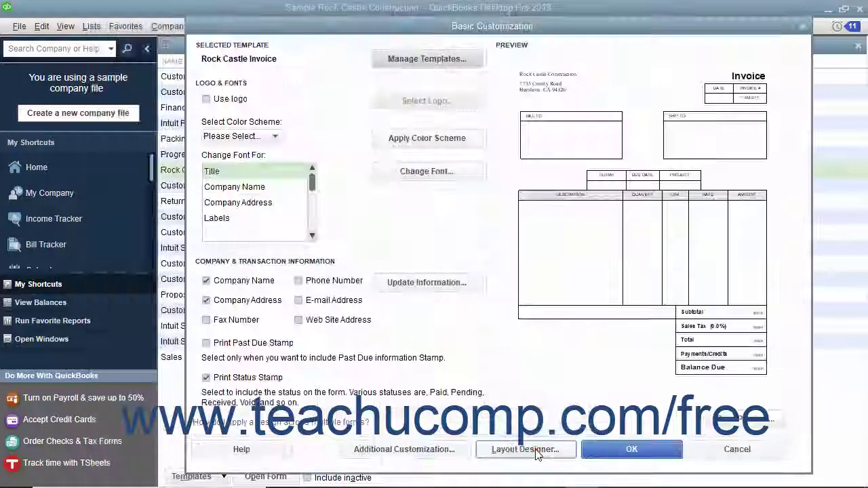
{"action": "left_click", "coordinate": [699, 449]}
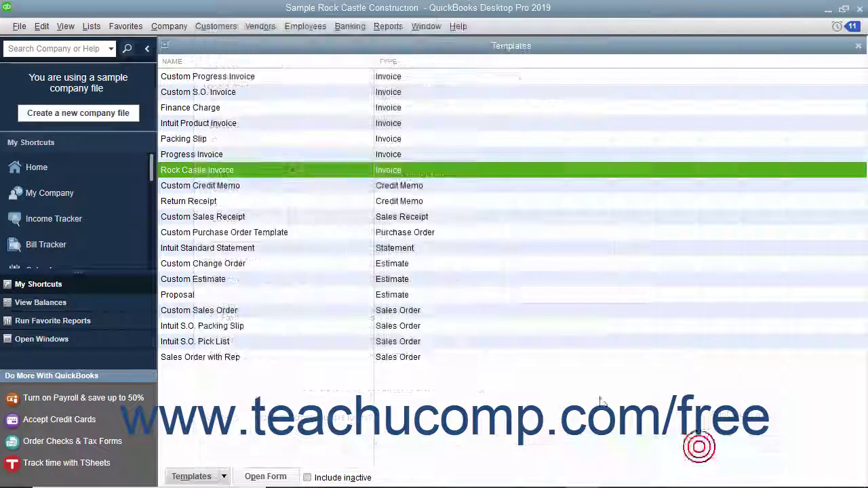
Step: Reopen the Templates list from the Lists menu and begin a new template
{"action": "left_click", "coordinate": [859, 46]}
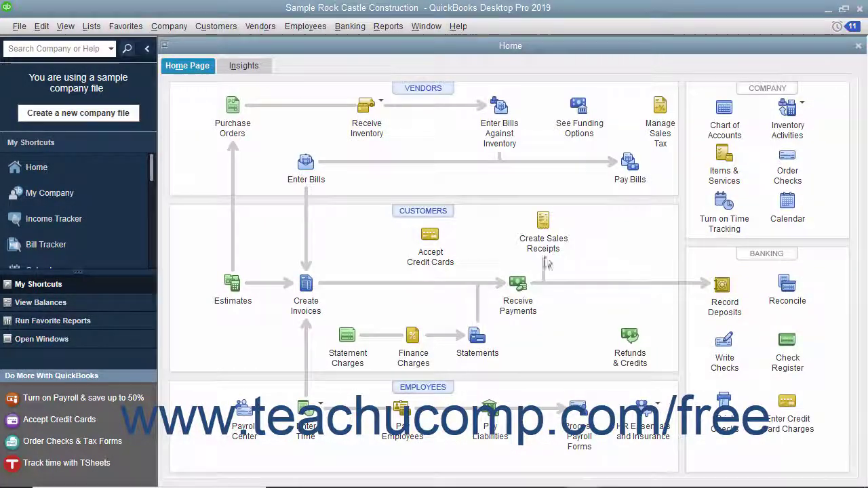
{"action": "left_click", "coordinate": [93, 28]}
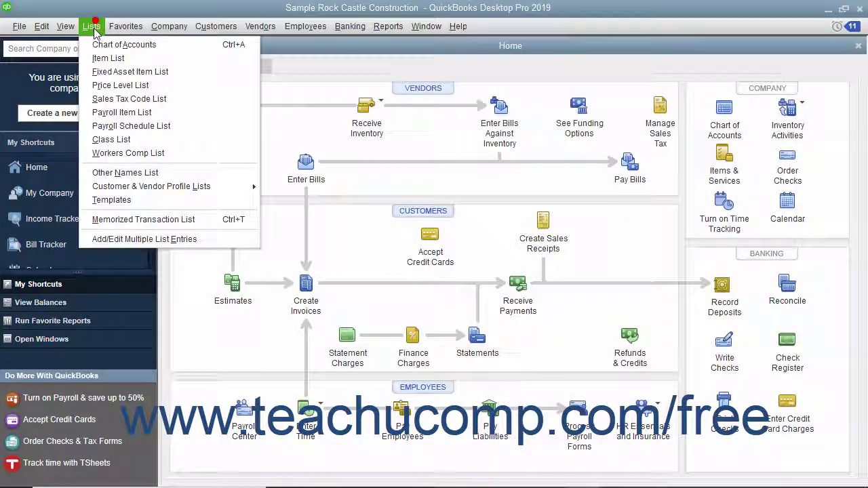
{"action": "left_click", "coordinate": [112, 200]}
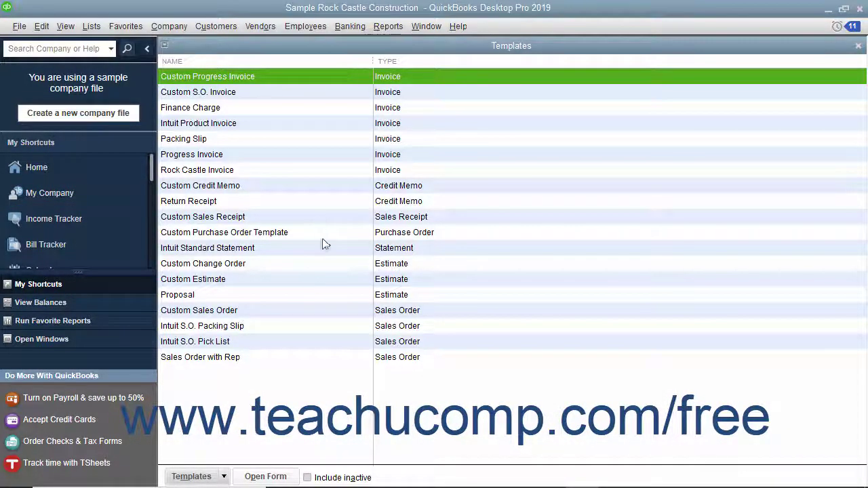
{"action": "left_click", "coordinate": [203, 479]}
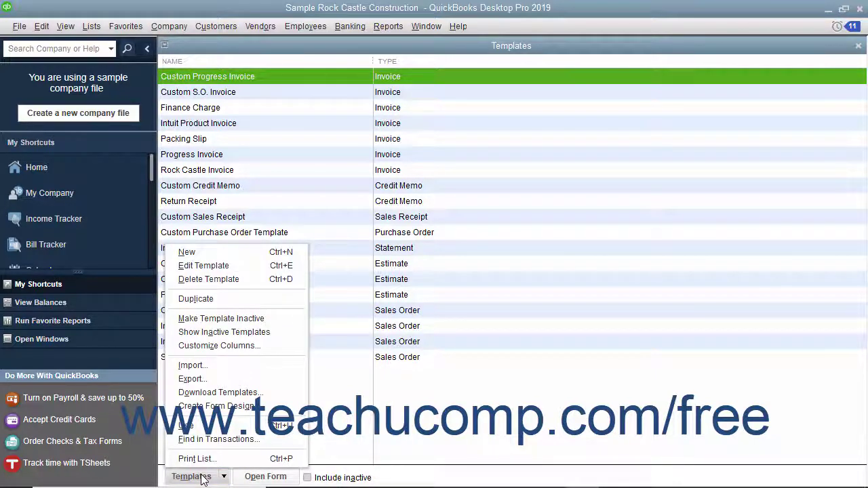
{"action": "left_click", "coordinate": [224, 255]}
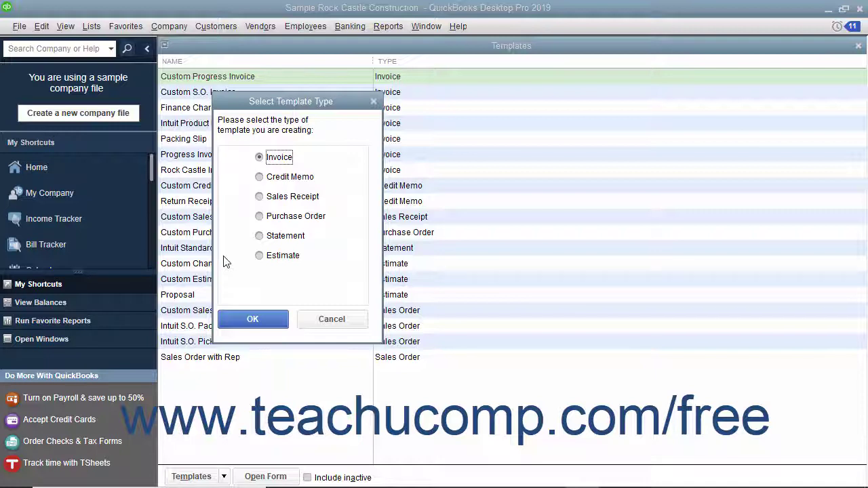
Step: Create the Invoice-type template and name it 'A Custom Invoice' in Manage Templates
{"action": "left_click", "coordinate": [253, 321]}
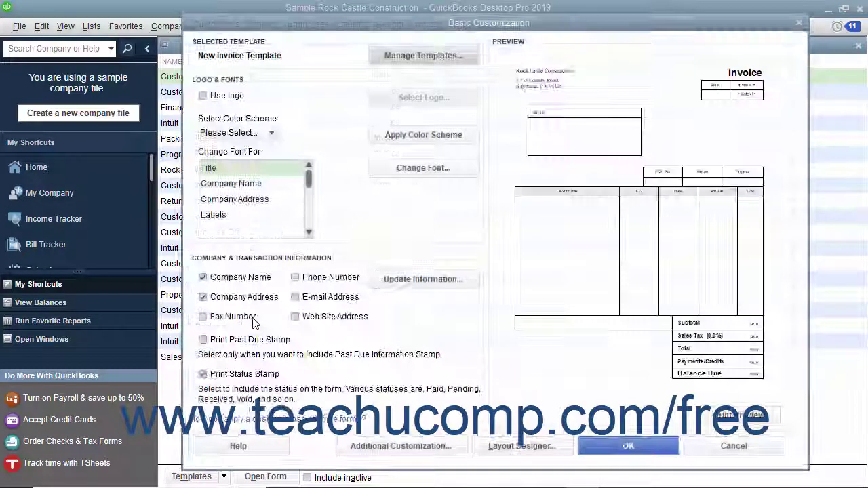
{"action": "left_click", "coordinate": [438, 60]}
{"action": "triple_click", "coordinate": [665, 86]}
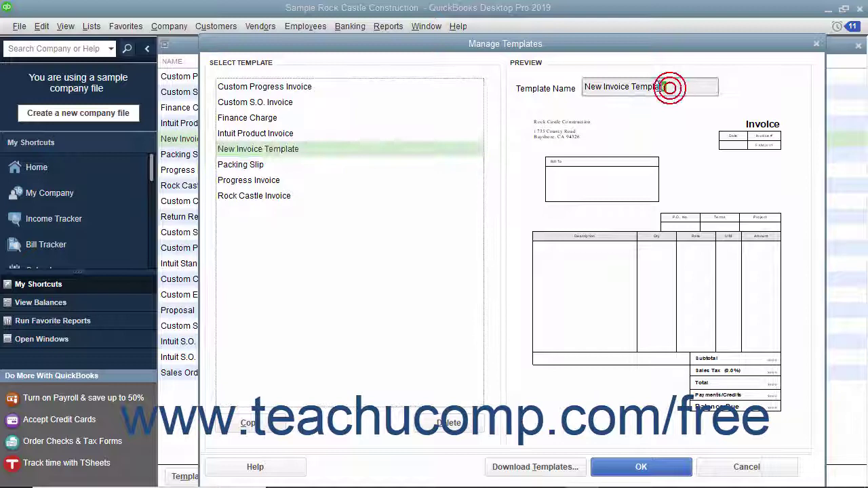
{"action": "type", "text": "A Cust"}
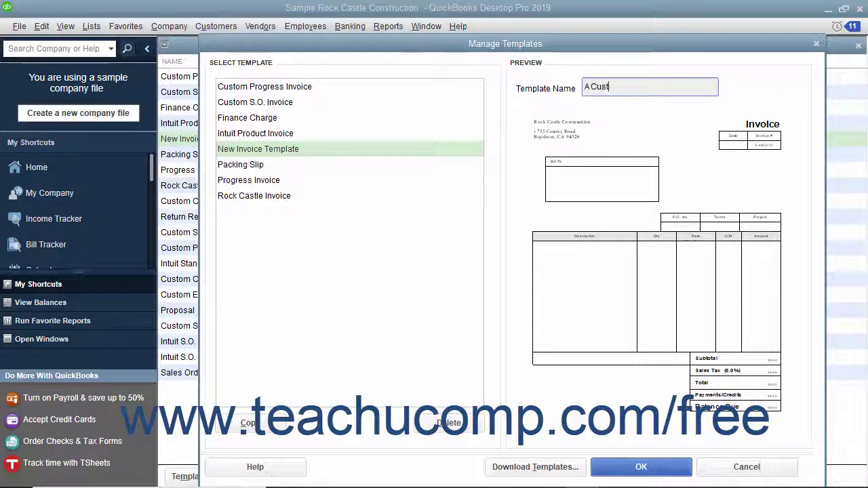
{"action": "type", "text": "om Invoic"}
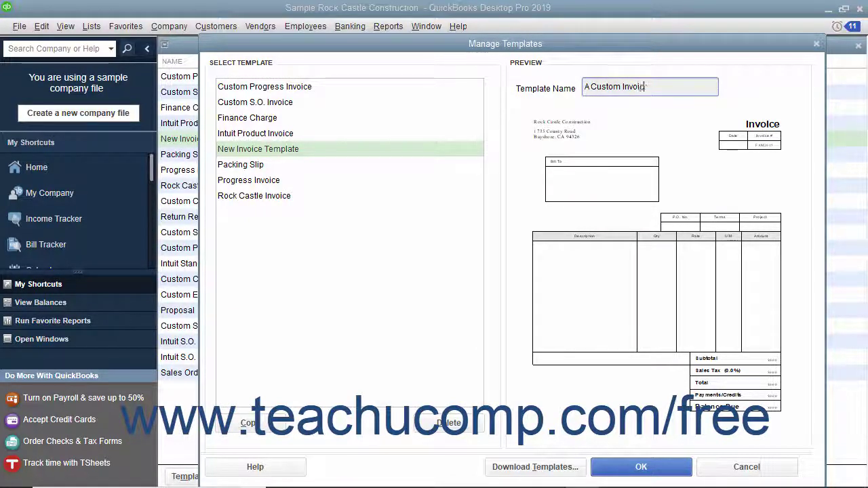
{"action": "type", "text": "e"}
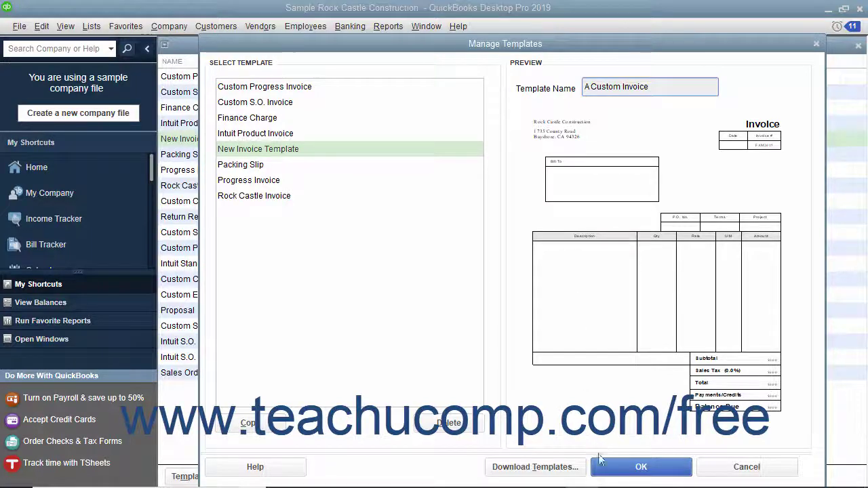
{"action": "left_click", "coordinate": [604, 466]}
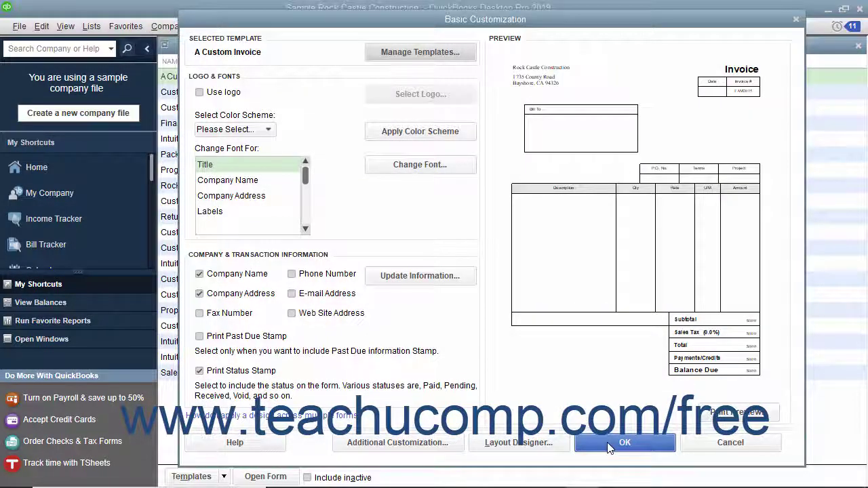
{"action": "left_click", "coordinate": [609, 445]}
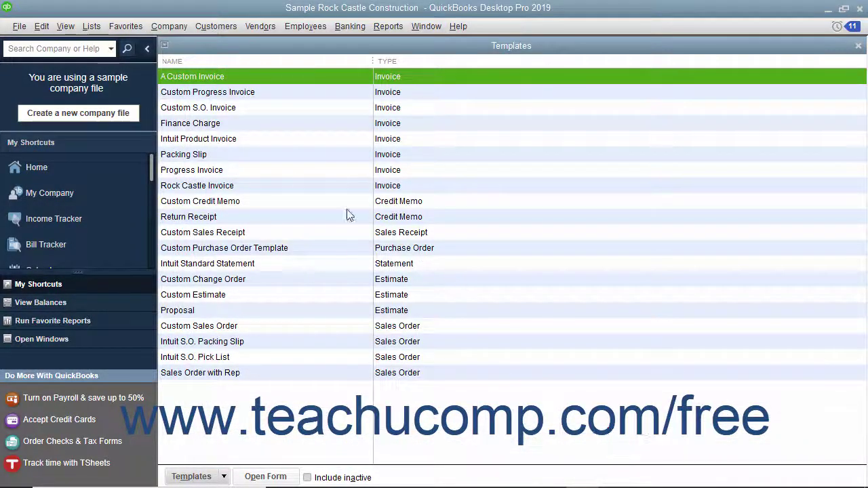
{"action": "left_click", "coordinate": [242, 79]}
{"action": "left_click", "coordinate": [214, 477]}
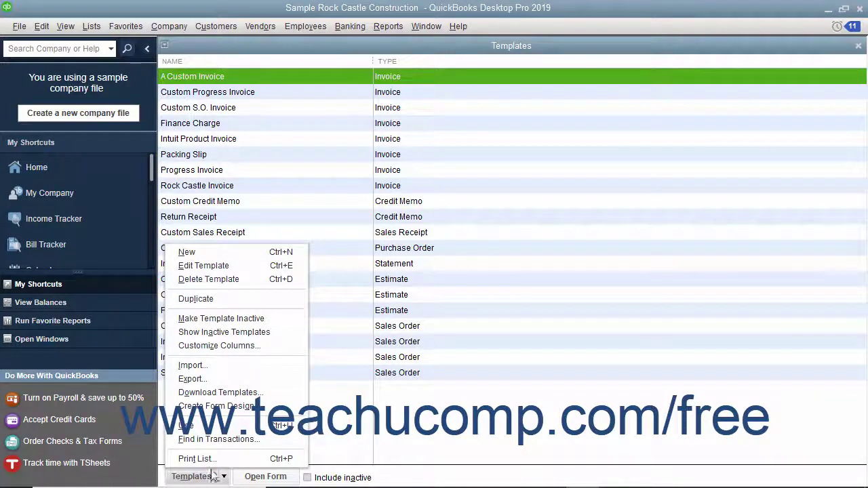
{"action": "left_click", "coordinate": [201, 266]}
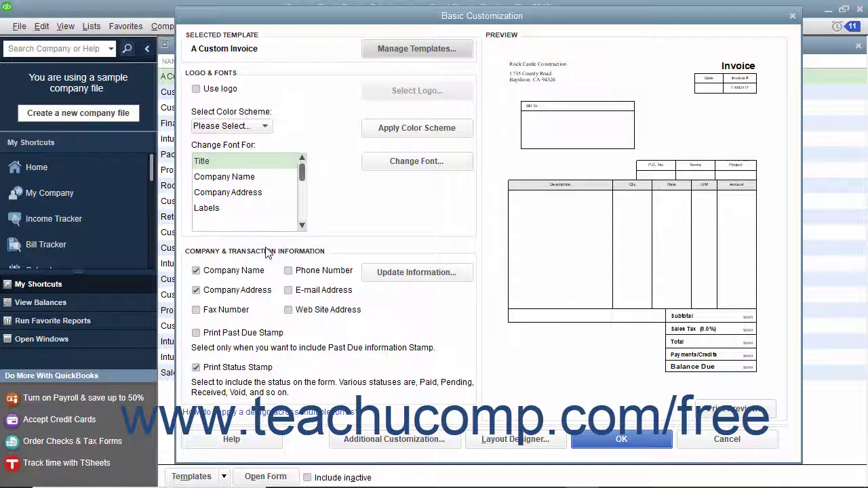
{"action": "left_click", "coordinate": [678, 435]}
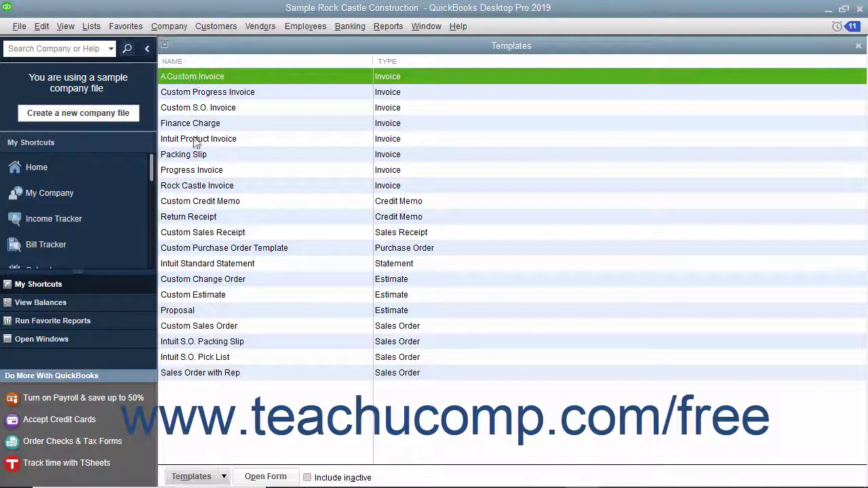
Step: Delete the 'A Custom Invoice' template and confirm the deletion
{"action": "left_click", "coordinate": [192, 476]}
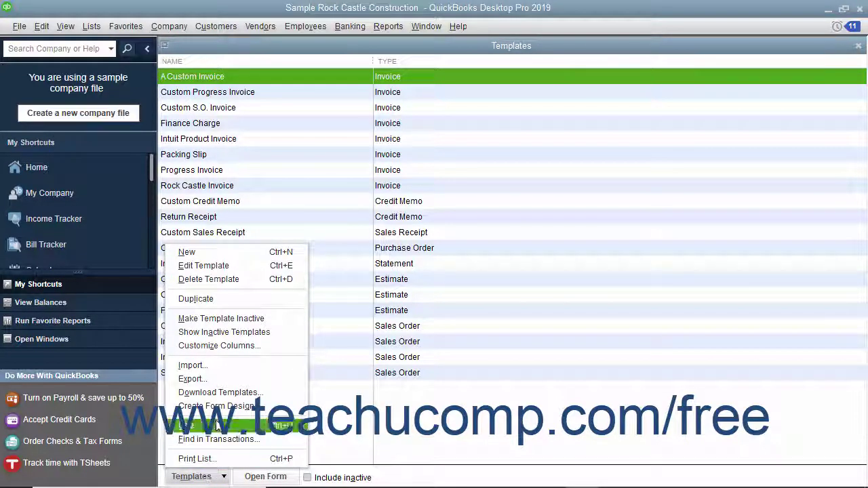
{"action": "left_click", "coordinate": [217, 279]}
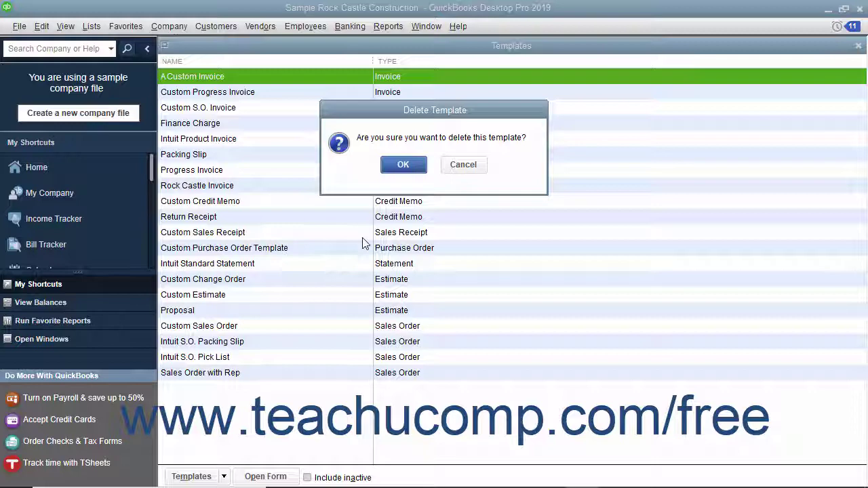
{"action": "left_click", "coordinate": [398, 164]}
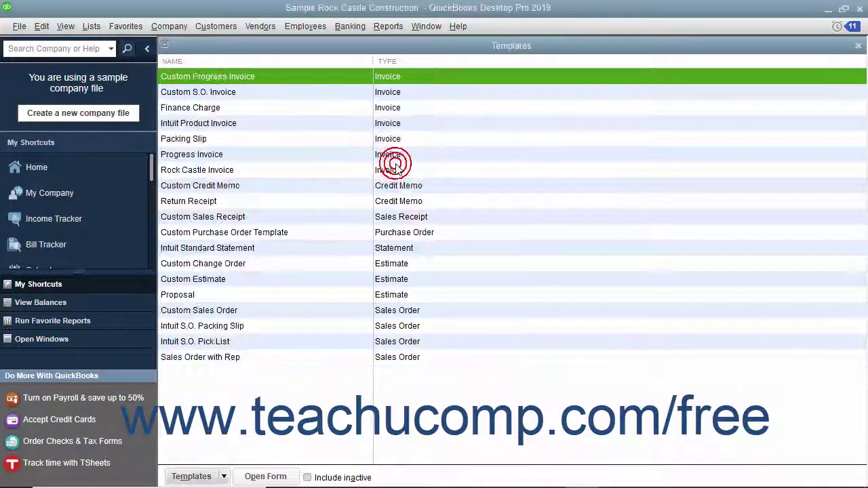